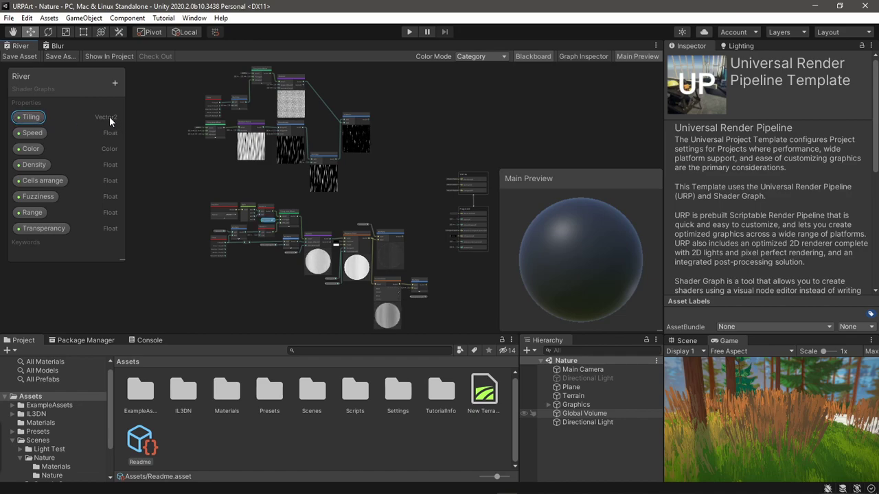
{"action": "double_click", "coordinate": [61, 119]}
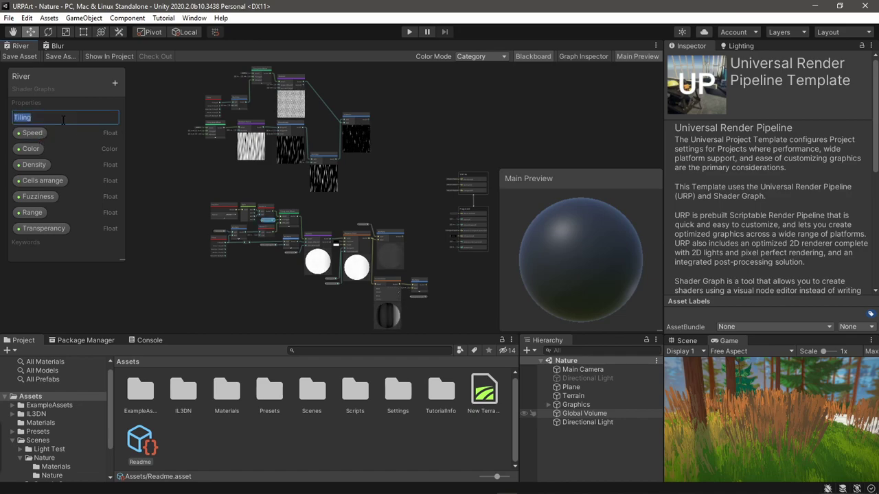
{"action": "key", "text": "Return"}
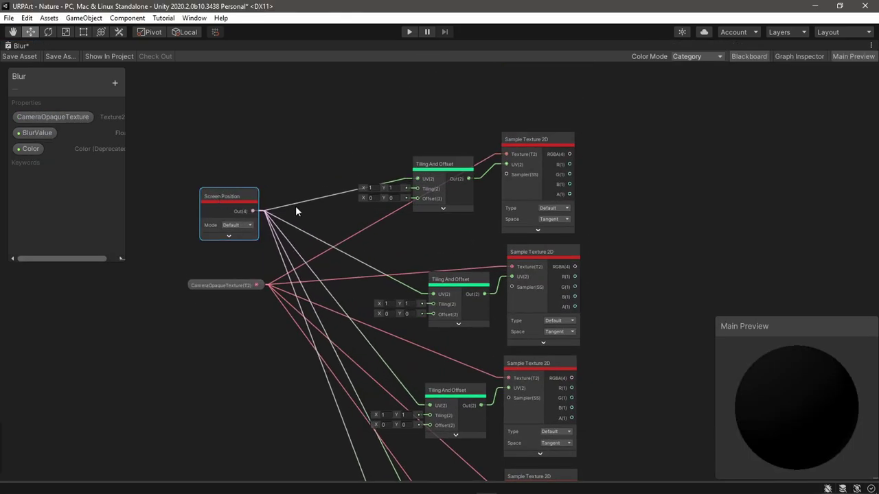
- Add a redirect node on the edge from Screen Position to the first Tiling And Offset, and wire it to the second and third ones
{"action": "double_click", "coordinate": [349, 173]}
{"action": "left_click_drag", "start_coordinate": [349, 173], "coordinate": [433, 294]}
{"action": "key", "text": "Delete"}
{"action": "left_click_drag", "start_coordinate": [385, 172], "coordinate": [430, 406]}
- Move the Screen Position node up in line with the redirect node, and wire the redirect to the remaining Tiling And Offset UV inputs
{"action": "left_click_drag", "start_coordinate": [226, 197], "coordinate": [249, 160]}
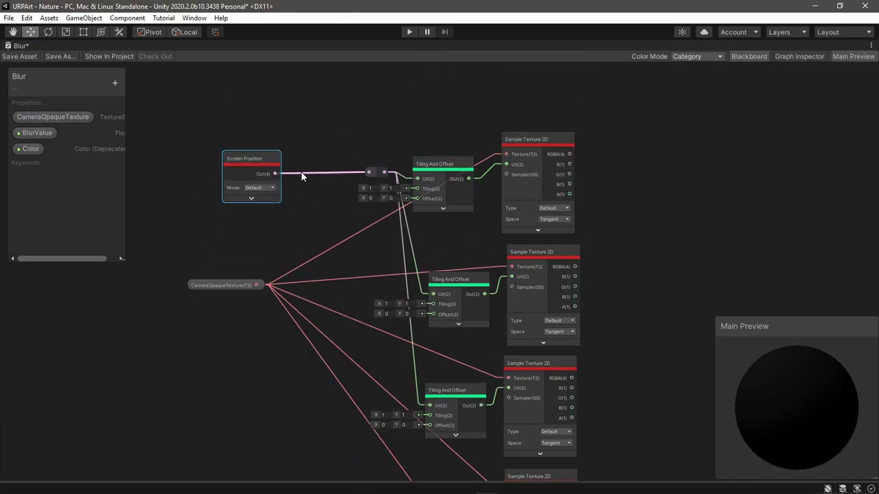
{"action": "left_click_drag", "start_coordinate": [377, 173], "coordinate": [431, 397]}
{"action": "scroll", "coordinate": [391, 302], "scroll_direction": "up", "scroll_amount": 1}
{"action": "scroll", "coordinate": [379, 282], "scroll_direction": "down", "scroll_amount": 1}
{"action": "middle_click_drag", "start_coordinate": [379, 280], "coordinate": [367, 371]}
{"action": "mouse_move", "coordinate": [381, 141]}
{"action": "left_mouse_down"}
{"action": "mouse_move", "coordinate": [381, 117]}
{"action": "mouse_move", "coordinate": [378, 142]}
{"action": "left_mouse_up"}
{"action": "left_click_drag", "start_coordinate": [378, 143], "coordinate": [423, 418]}
- Move the CameraOpaqueTexture node above Screen Position and add a redirect node on its edge to the first Sample Texture 2D
{"action": "middle_click_drag", "start_coordinate": [391, 282], "coordinate": [356, 450]}
{"action": "left_click_drag", "start_coordinate": [184, 242], "coordinate": [225, 147]}
{"action": "left_click_drag", "start_coordinate": [296, 167], "coordinate": [272, 190]}
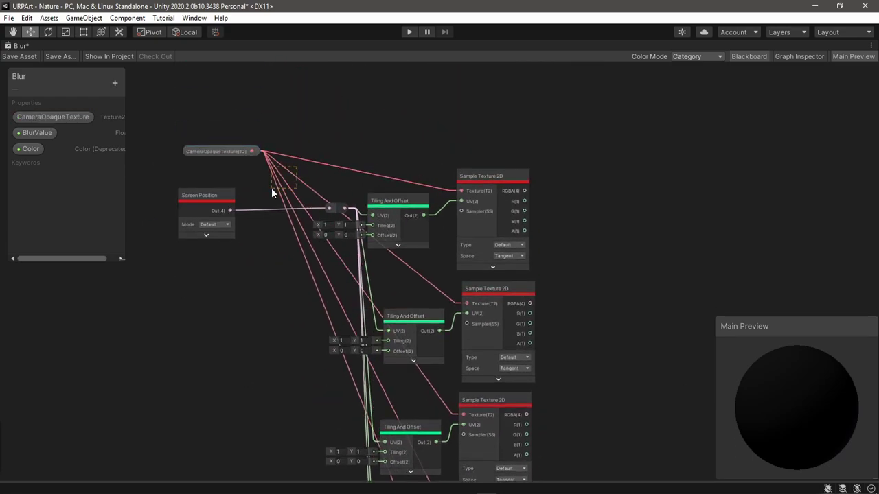
{"action": "double_click", "coordinate": [306, 161]}
{"action": "left_click_drag", "start_coordinate": [306, 161], "coordinate": [430, 164]}
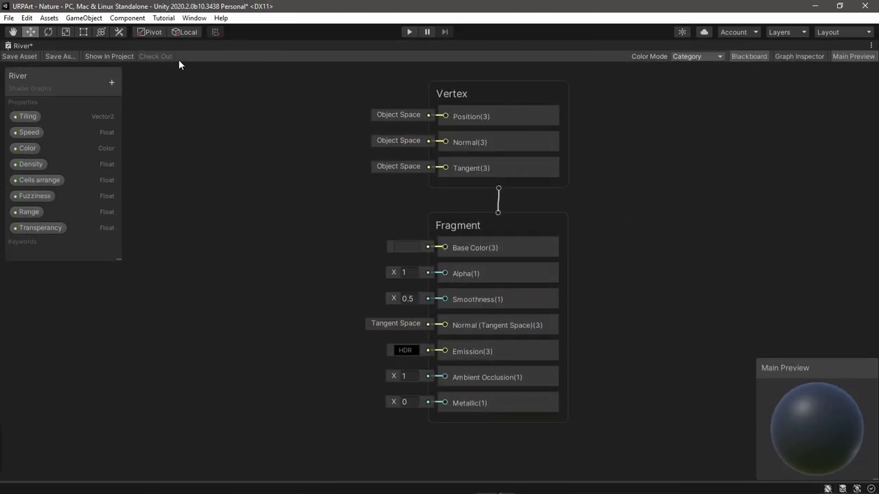
- Frame the whole River graph and move the noise node group closer to the master stack
{"action": "key", "text": "shift+space"}
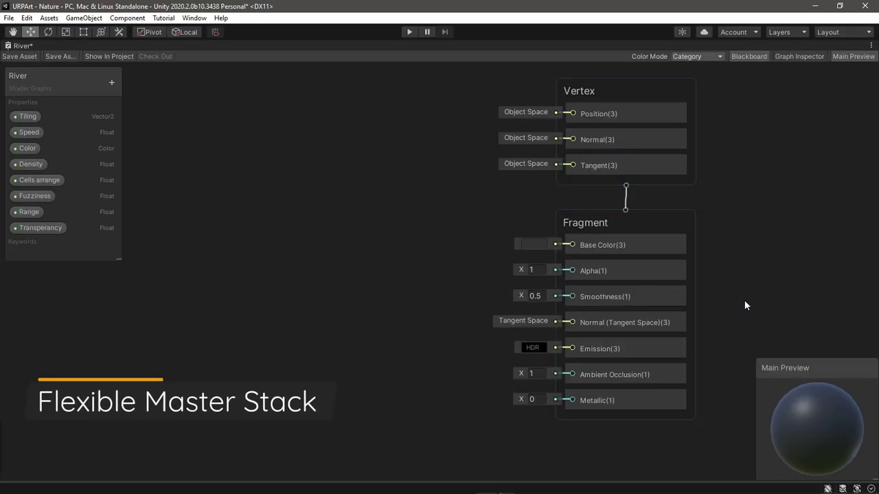
{"action": "middle_click_drag", "start_coordinate": [730, 236], "coordinate": [709, 267]}
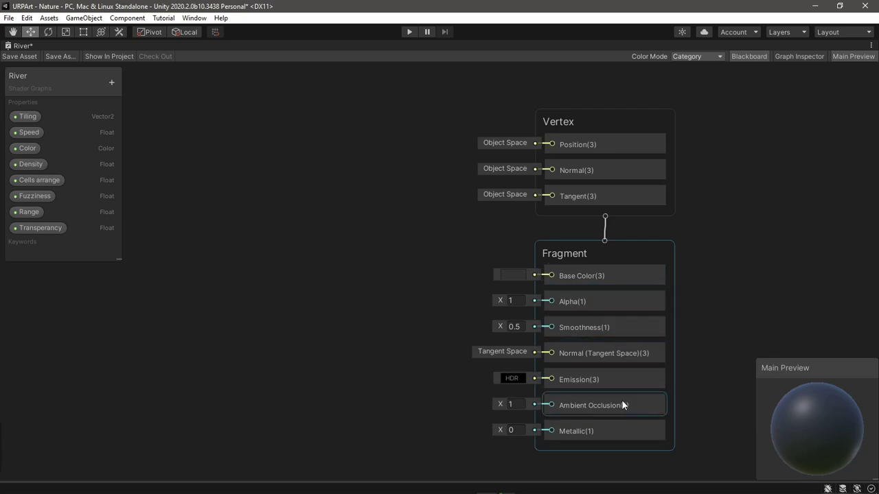
{"action": "key", "text": "a"}
{"action": "left_click_drag", "start_coordinate": [517, 258], "coordinate": [485, 247]}
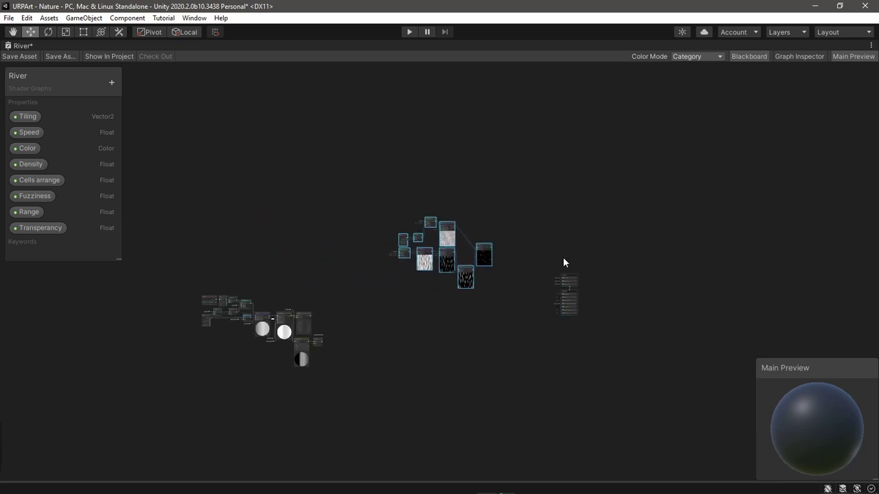
- Move the Vertex block up and away from the Fragment block, and shift the node group below it upward
{"action": "left_click_drag", "start_coordinate": [550, 256], "coordinate": [583, 289]}
{"action": "scroll", "coordinate": [584, 289], "scroll_direction": "up", "scroll_amount": 5}
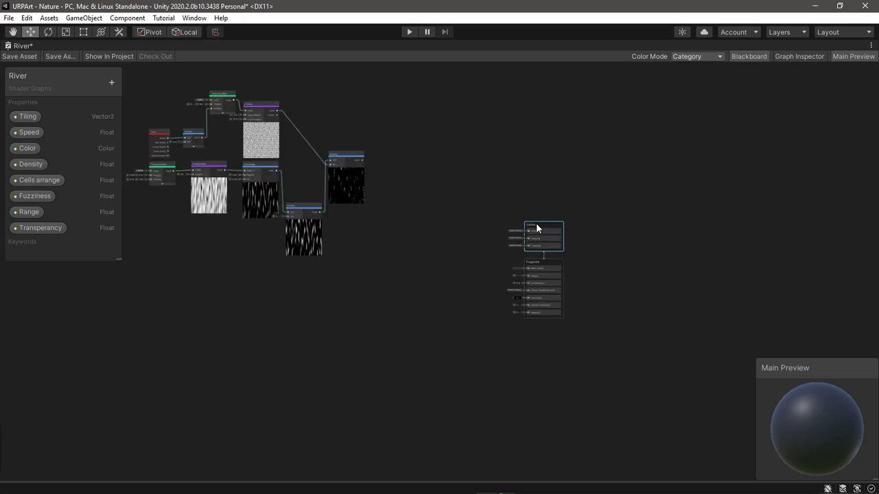
{"action": "left_click_drag", "start_coordinate": [536, 223], "coordinate": [456, 116]}
{"action": "left_click_drag", "start_coordinate": [149, 181], "coordinate": [343, 402]}
{"action": "left_click_drag", "start_coordinate": [342, 268], "coordinate": [359, 110]}
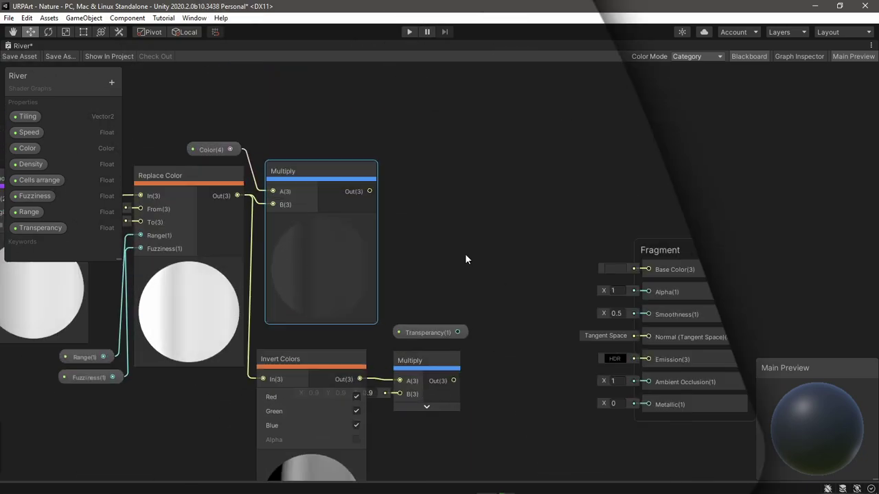
- Align the two Multiply nodes and the Color property node with their neighbouring nodes in the color and transparency branches
{"action": "scroll", "coordinate": [465, 253], "scroll_direction": "up", "scroll_amount": 2}
{"action": "middle_click_drag", "start_coordinate": [368, 259], "coordinate": [504, 221]}
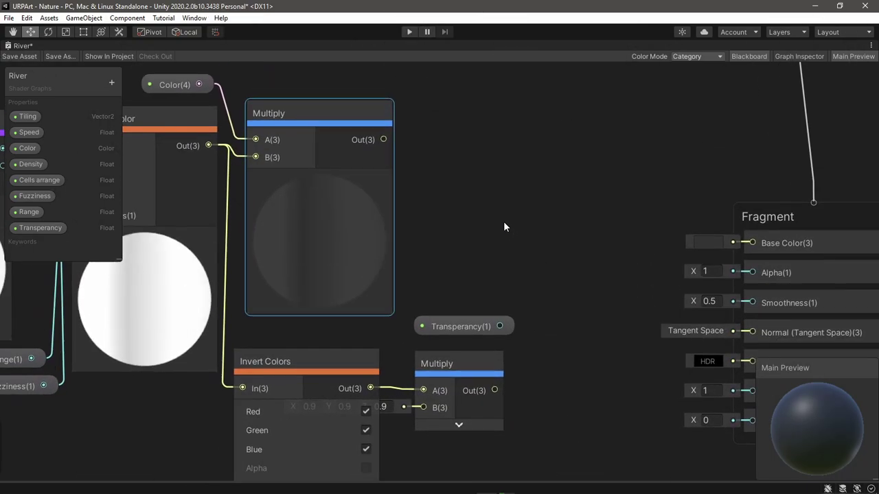
{"action": "left_click_drag", "start_coordinate": [445, 339], "coordinate": [458, 366]}
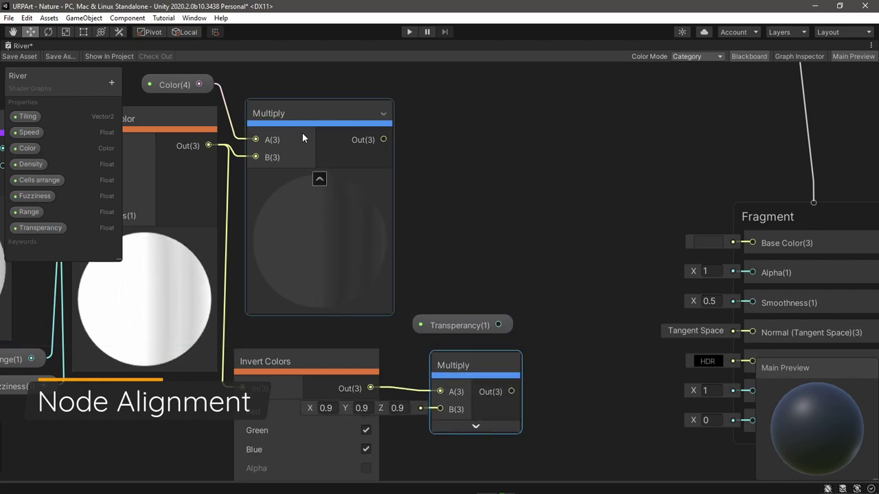
{"action": "left_click_drag", "start_coordinate": [303, 132], "coordinate": [294, 173]}
{"action": "scroll", "coordinate": [243, 125], "scroll_direction": "down", "scroll_amount": 2}
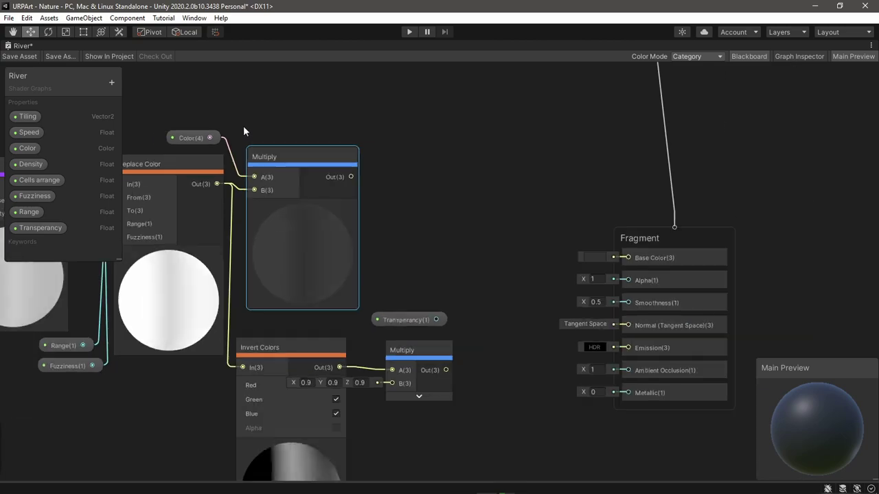
{"action": "middle_click_drag", "start_coordinate": [267, 124], "coordinate": [427, 130]}
{"action": "mouse_move", "coordinate": [342, 142]}
{"action": "left_mouse_down"}
{"action": "mouse_move", "coordinate": [318, 121]}
{"action": "mouse_move", "coordinate": [359, 131]}
{"action": "mouse_move", "coordinate": [317, 147]}
{"action": "mouse_move", "coordinate": [341, 136]}
{"action": "left_mouse_up"}
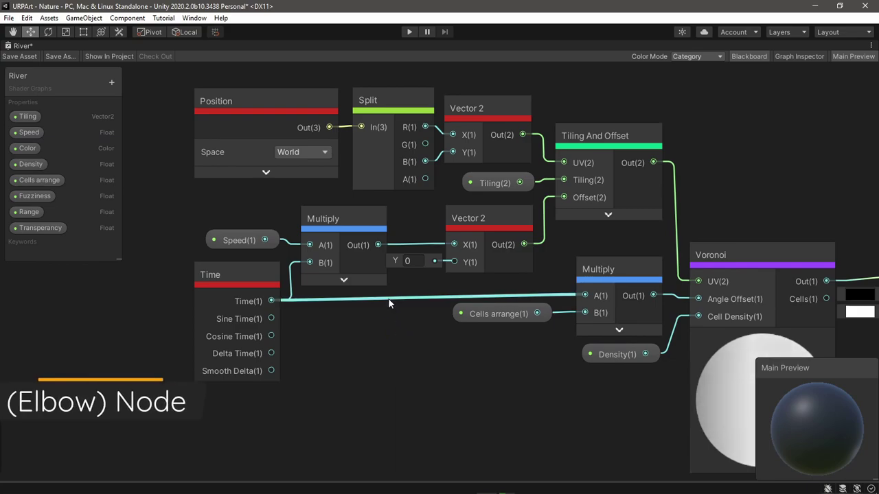
- Insert a redirect node on the edge from Time to the Cells arrange Multiply node and move it below that edge
{"action": "double_click", "coordinate": [388, 300]}
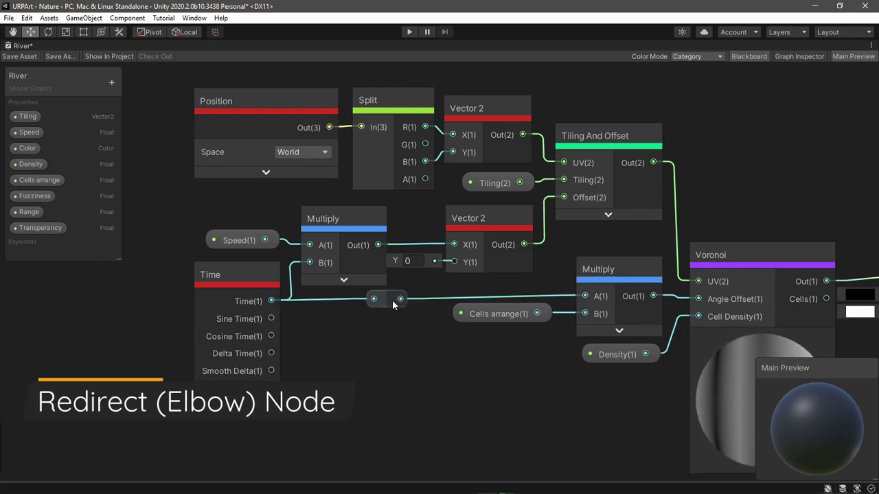
{"action": "left_click_drag", "start_coordinate": [391, 303], "coordinate": [395, 389]}
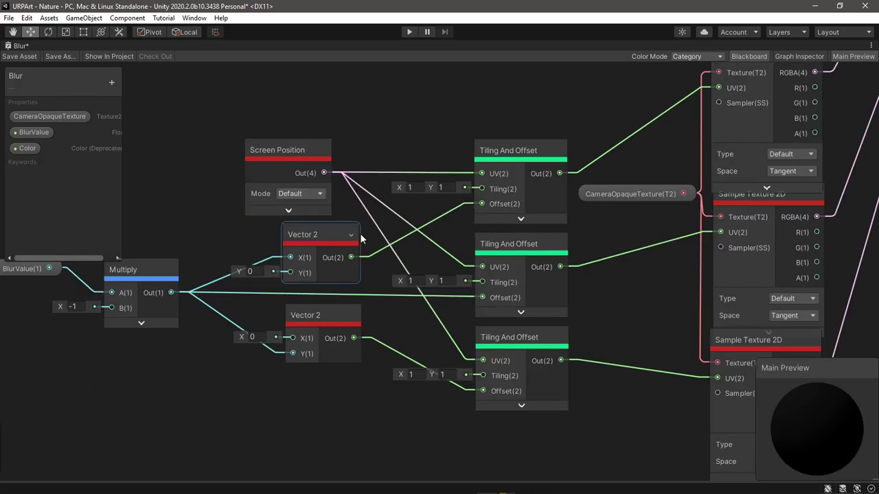
- In the Blur graph, replace the direct Screen Position edges to the lower two Tiling And Offset nodes with connections through a redirect node
{"action": "left_click_drag", "start_coordinate": [382, 186], "coordinate": [354, 202]}
{"action": "key", "text": "Delete"}
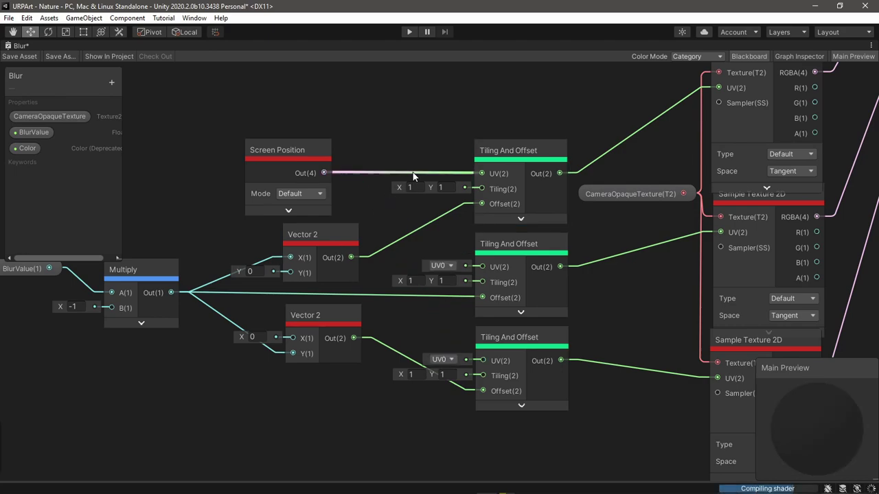
{"action": "double_click", "coordinate": [412, 172]}
{"action": "left_click_drag", "start_coordinate": [422, 173], "coordinate": [481, 267]}
{"action": "left_click_drag", "start_coordinate": [453, 173], "coordinate": [481, 359]}
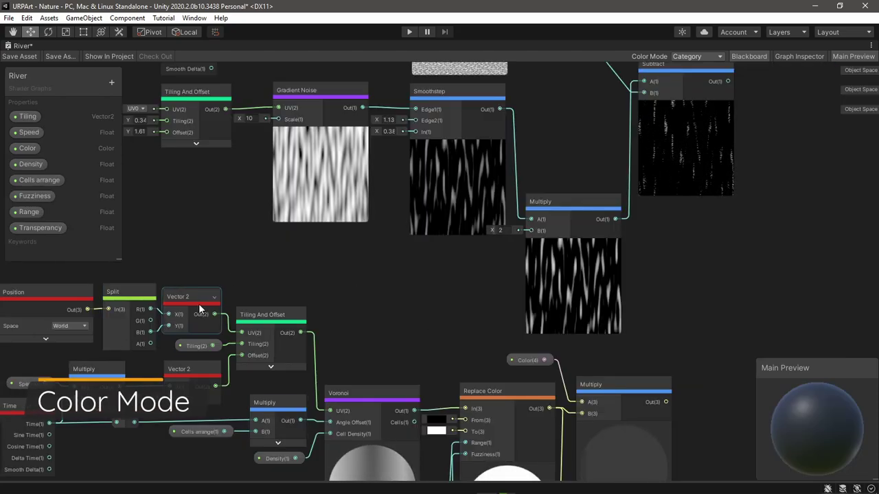
- Set the River graph's color mode to <None>
{"action": "left_click", "coordinate": [690, 58]}
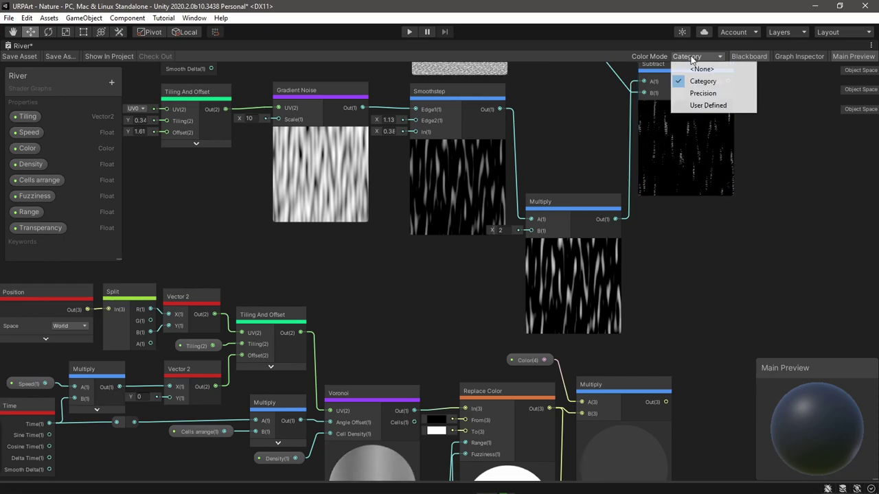
{"action": "left_click", "coordinate": [714, 69]}
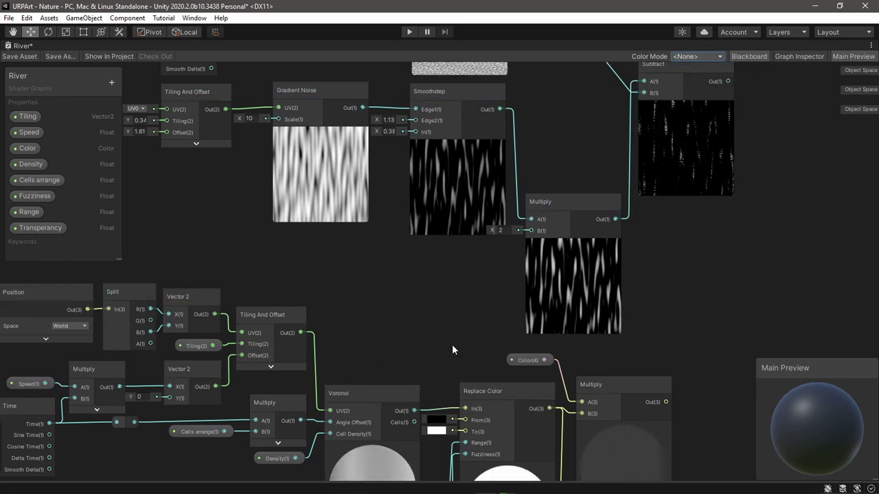
- Set the color mode back to Category and look over the node categories offered for creating a node
{"action": "left_click", "coordinate": [697, 56]}
{"action": "left_click", "coordinate": [695, 80]}
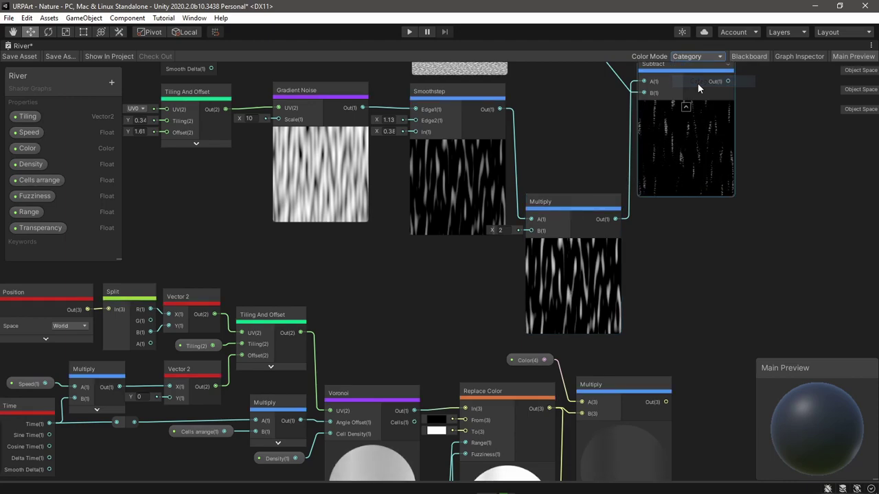
{"action": "key", "text": "space"}
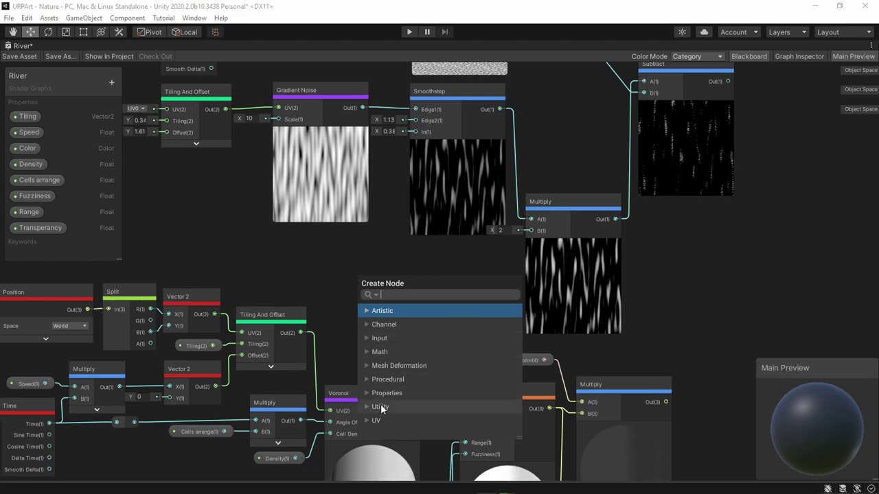
{"action": "key", "text": "Escape"}
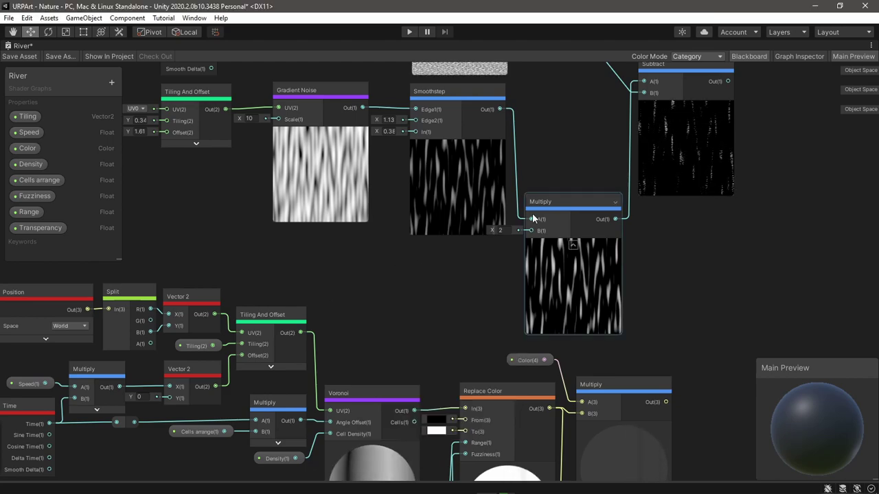
- Try the Precision color mode and switch to User Defined
{"action": "left_click", "coordinate": [714, 56]}
{"action": "left_click", "coordinate": [717, 94]}
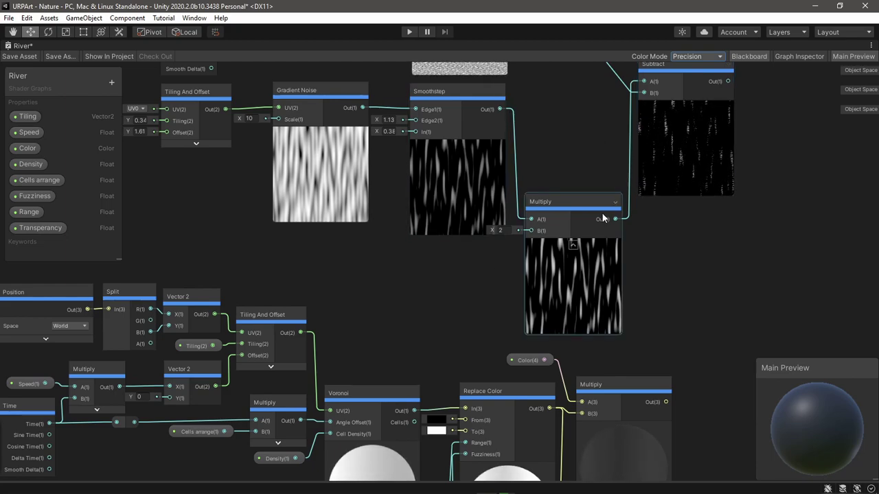
{"action": "left_click", "coordinate": [714, 57]}
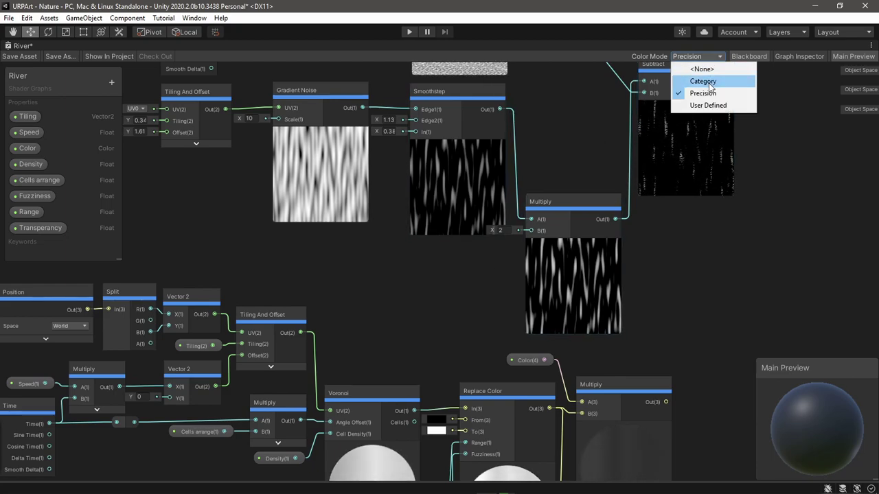
{"action": "left_click", "coordinate": [710, 105]}
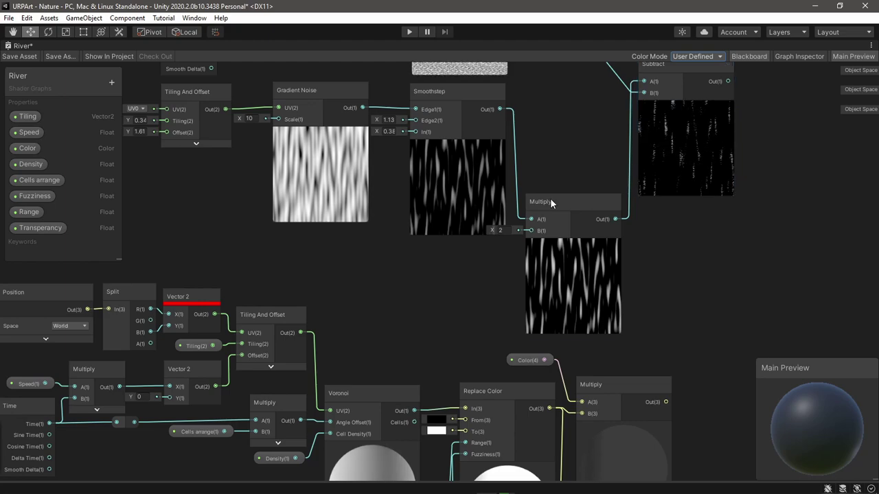
- Assign the custom orange color FFB01A to the Gradient Noise node
{"action": "right_click", "coordinate": [320, 97]}
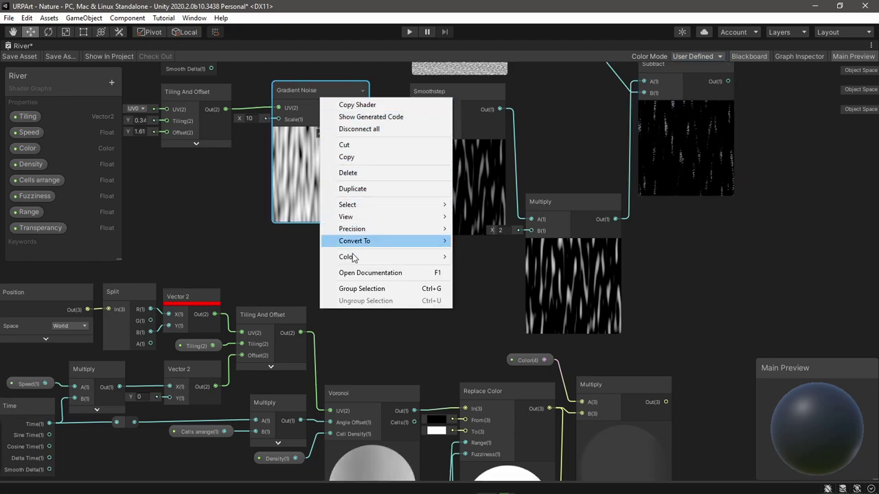
{"action": "mouse_move", "coordinate": [356, 258]}
{"action": "left_click", "coordinate": [466, 258]}
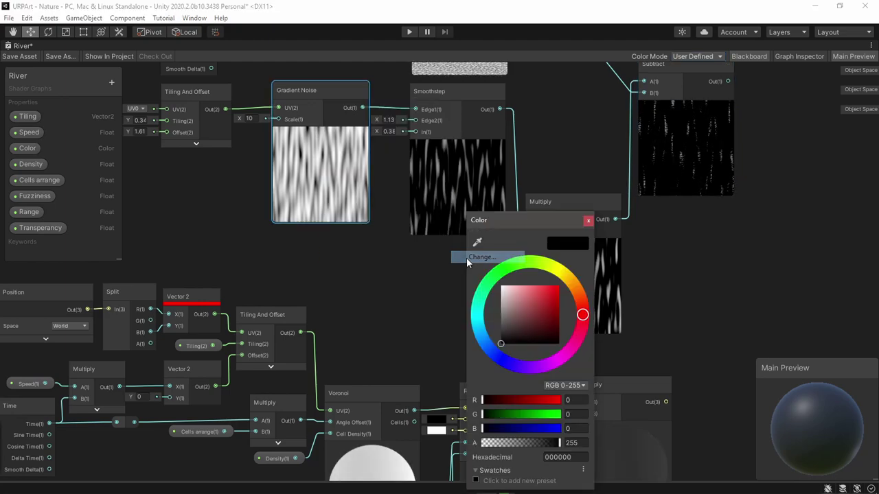
{"action": "left_click", "coordinate": [571, 282]}
{"action": "left_click", "coordinate": [553, 286]}
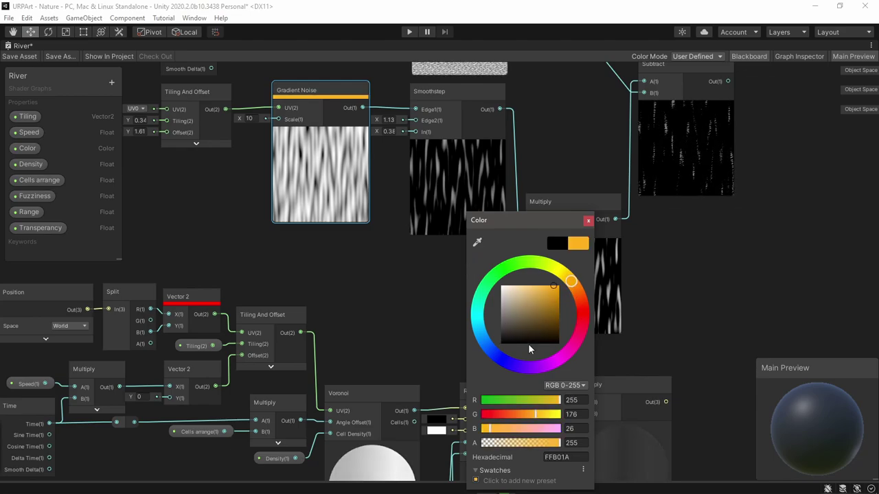
{"action": "left_click", "coordinate": [587, 221]}
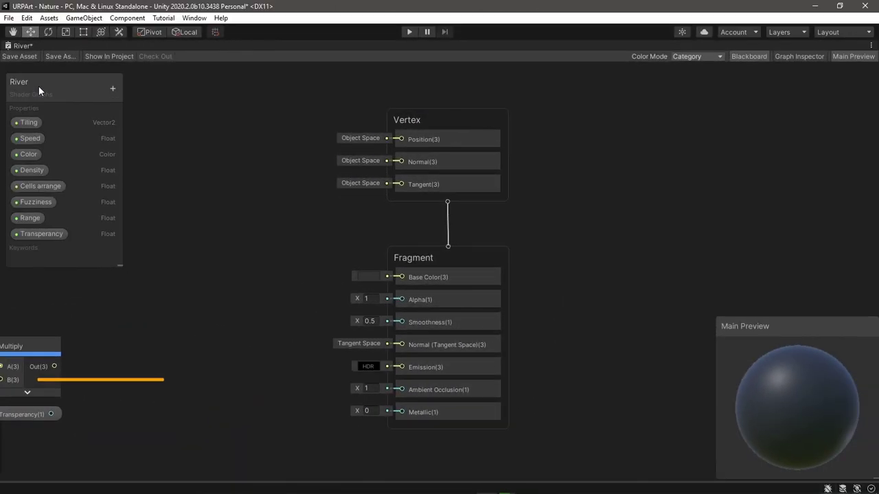
- Snap the River blackboard into the corner of the graph and select its Tiling property
{"action": "mouse_move", "coordinate": [39, 87]}
{"action": "left_mouse_down"}
{"action": "mouse_move", "coordinate": [32, 79]}
{"action": "mouse_move", "coordinate": [40, 81]}
{"action": "left_mouse_up"}
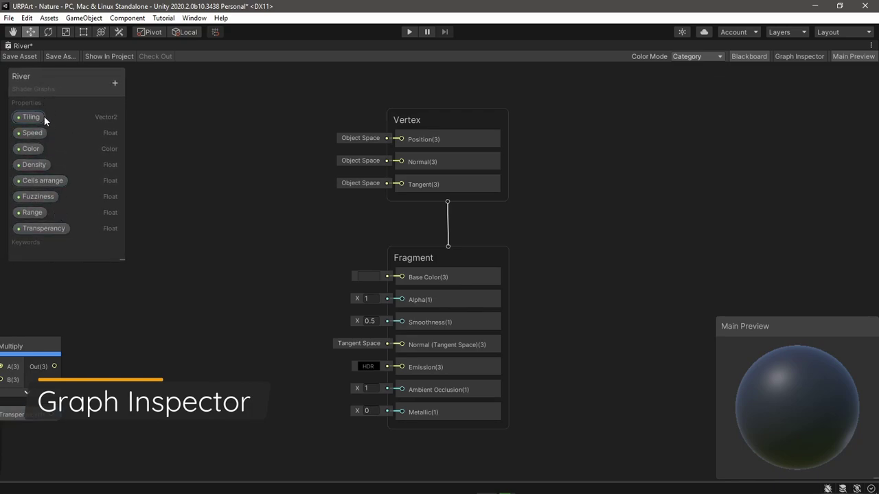
{"action": "left_click", "coordinate": [42, 116]}
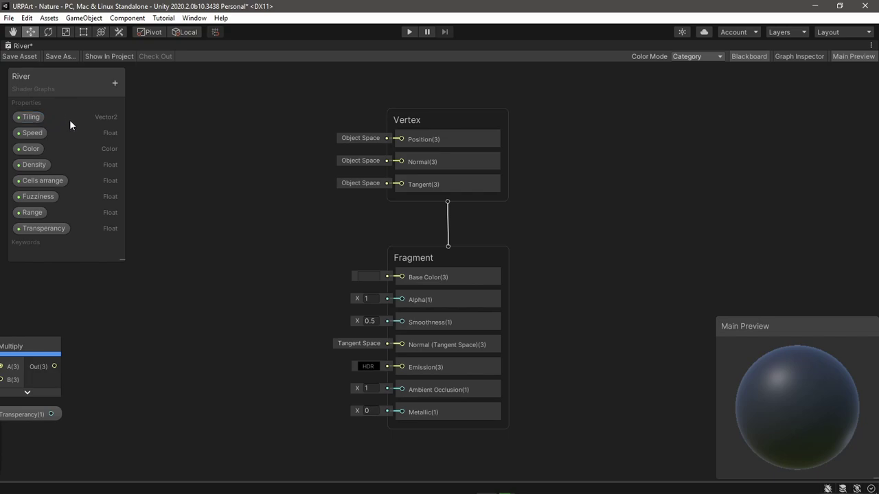
{"action": "left_click", "coordinate": [114, 83]}
{"action": "left_click", "coordinate": [72, 115]}
- Show the Graph Inspector, place it under the blackboard, and switch it from Graph Settings to Node Settings
{"action": "left_click", "coordinate": [798, 56]}
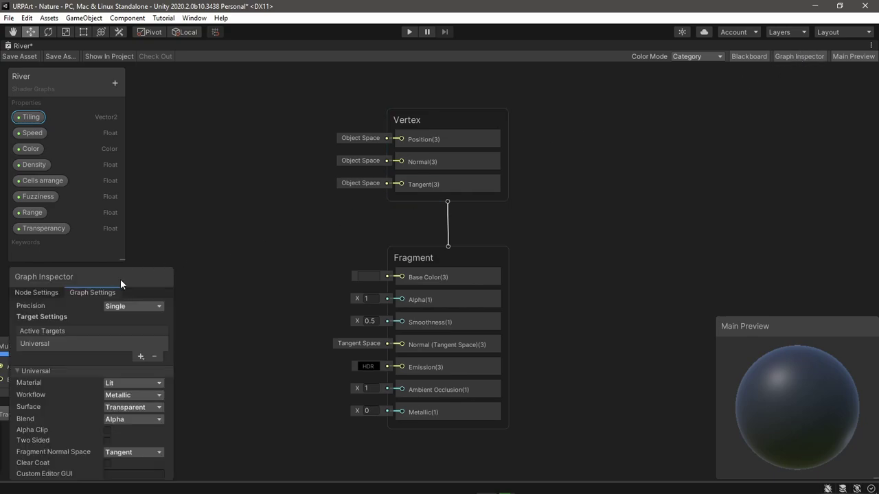
{"action": "left_click_drag", "start_coordinate": [120, 279], "coordinate": [115, 266]}
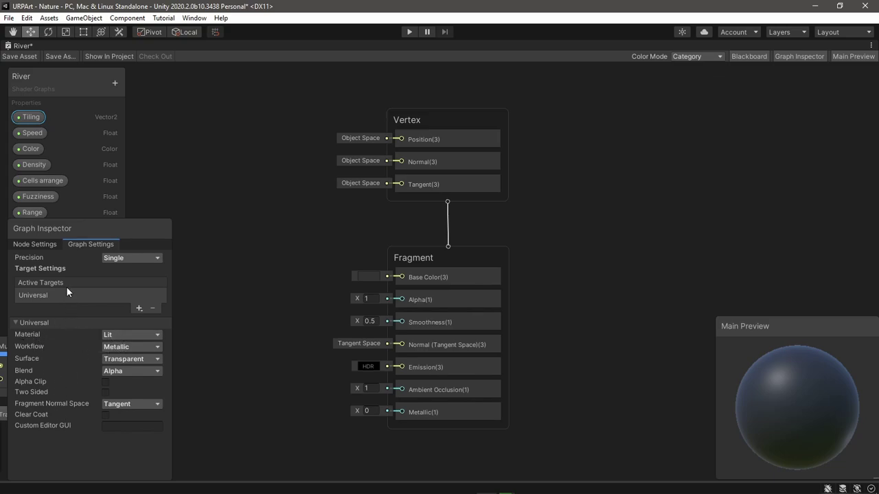
{"action": "left_click", "coordinate": [42, 246]}
{"action": "left_click", "coordinate": [28, 247]}
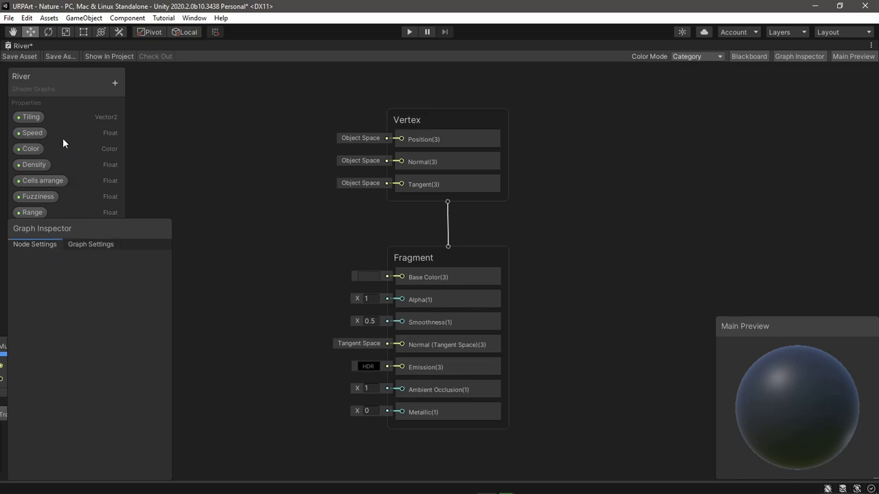
- Select the Tiling property, and place a Fuzziness property node in the graph below the noise previews
{"action": "left_click", "coordinate": [32, 118]}
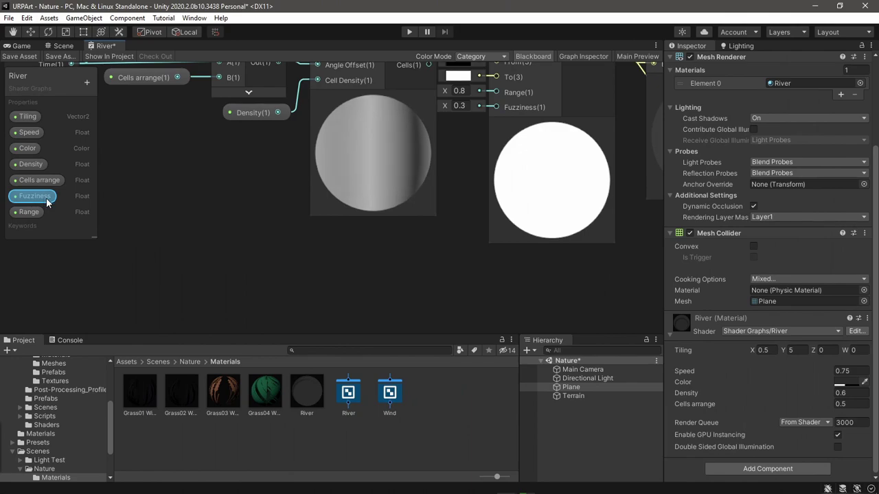
{"action": "left_click_drag", "start_coordinate": [47, 201], "coordinate": [392, 257]}
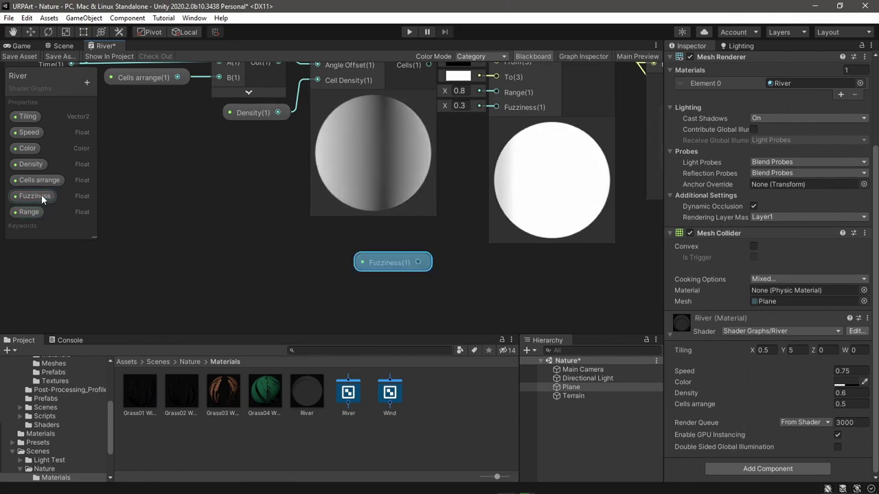
- Show the Fuzziness property's Node Settings in the Graph Inspector and open its Default value for editing
{"action": "left_click", "coordinate": [36, 196]}
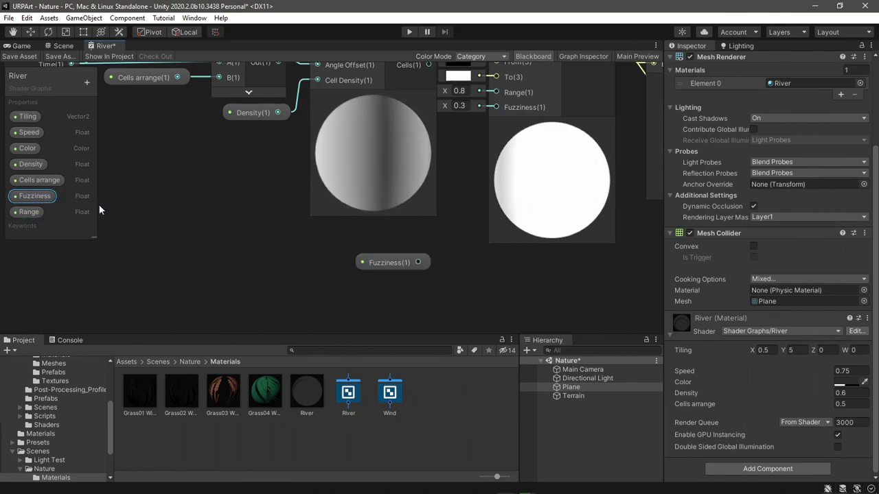
{"action": "left_click", "coordinate": [583, 57]}
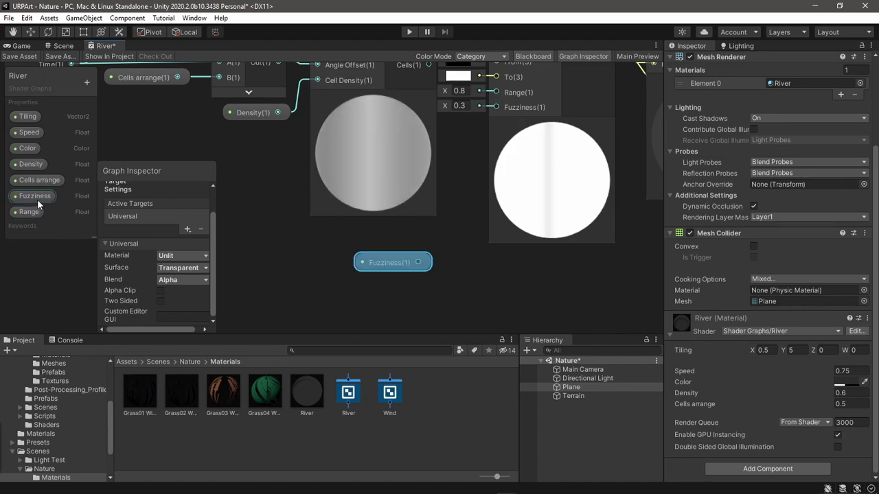
{"action": "scroll", "coordinate": [129, 218], "scroll_direction": "up", "scroll_amount": 2}
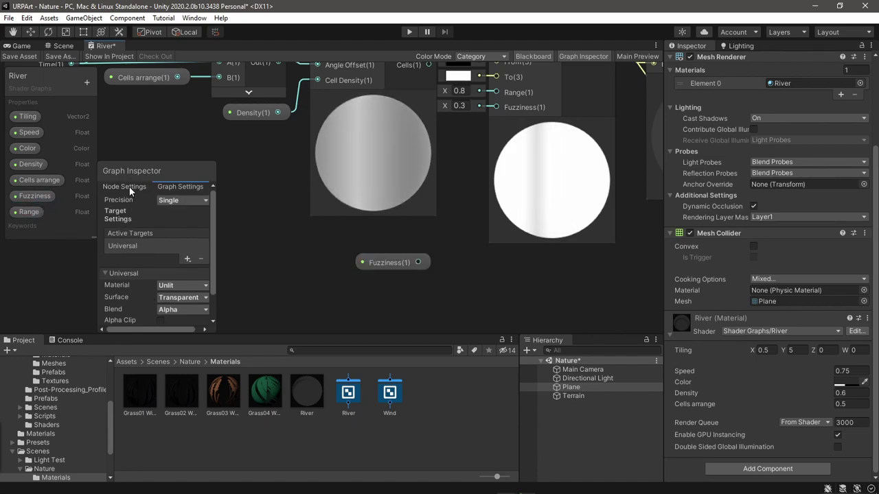
{"action": "left_click", "coordinate": [129, 187]}
{"action": "left_click", "coordinate": [35, 197]}
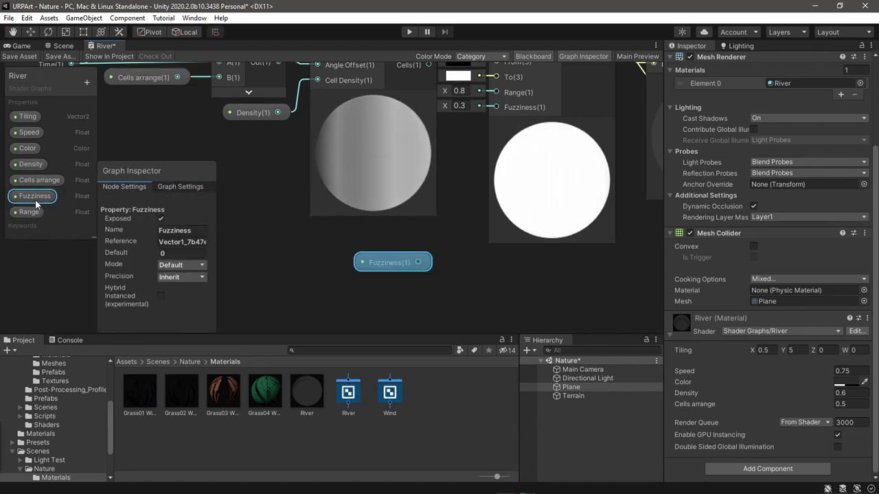
{"action": "left_click", "coordinate": [165, 253]}
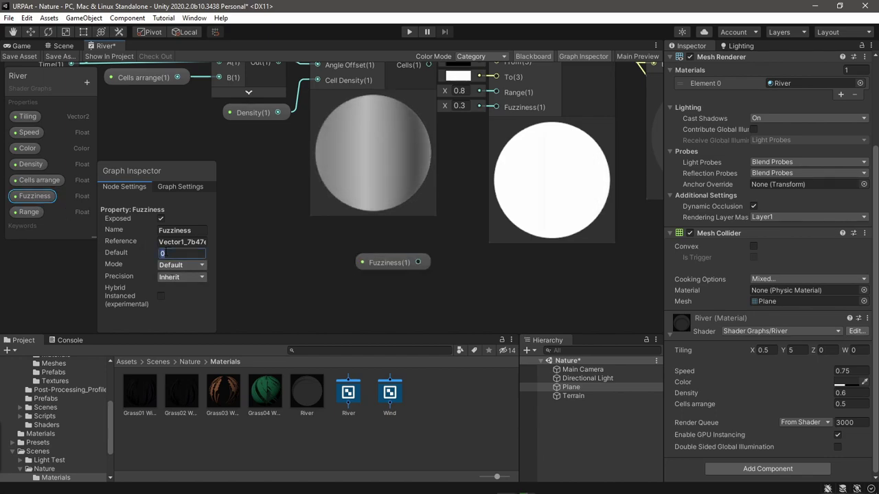
{"action": "left_click", "coordinate": [243, 255]}
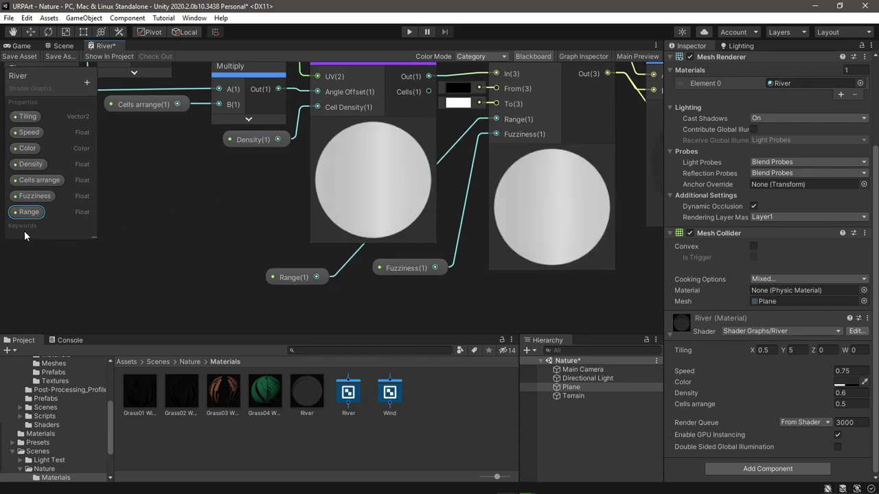
- Show the Range property's settings in the Graph Inspector and open its Default value for editing
{"action": "left_click", "coordinate": [579, 57]}
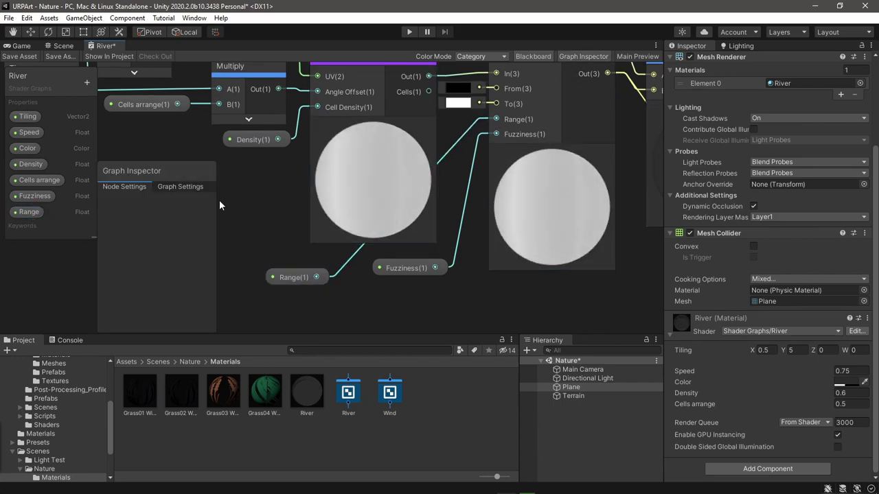
{"action": "left_click", "coordinate": [29, 212]}
{"action": "left_click", "coordinate": [171, 254]}
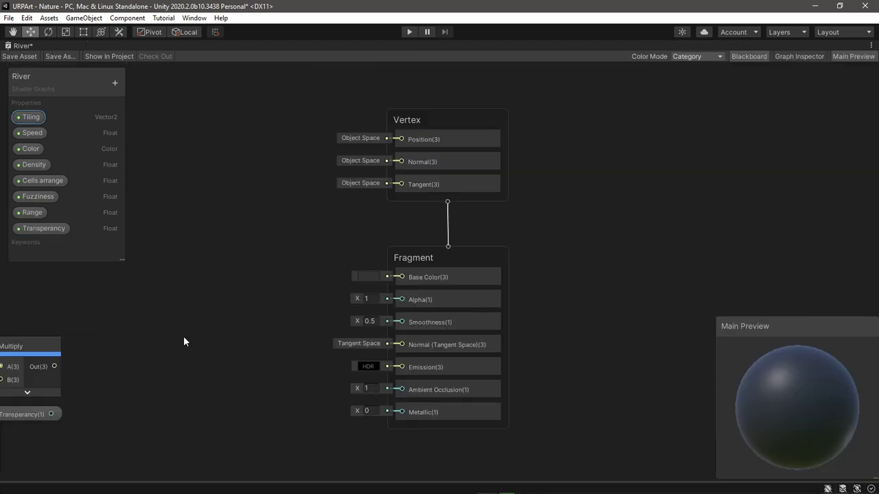
- Select the Transperancy node in the graph and view the property types that can be added to the blackboard
{"action": "middle_click_drag", "start_coordinate": [183, 336], "coordinate": [560, 277]}
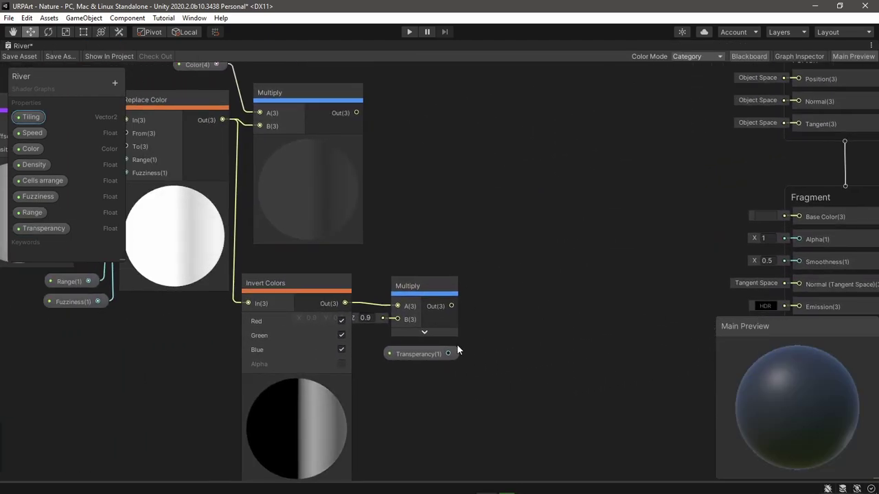
{"action": "left_click", "coordinate": [416, 355]}
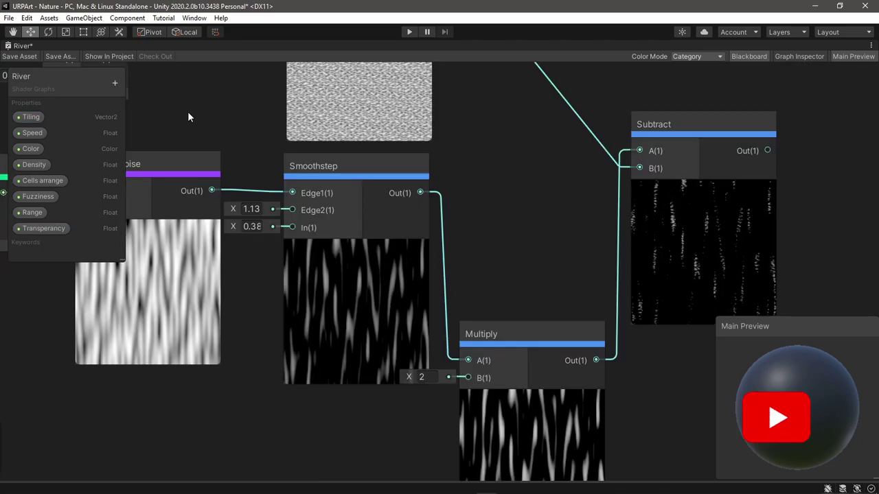
{"action": "left_click", "coordinate": [116, 88]}
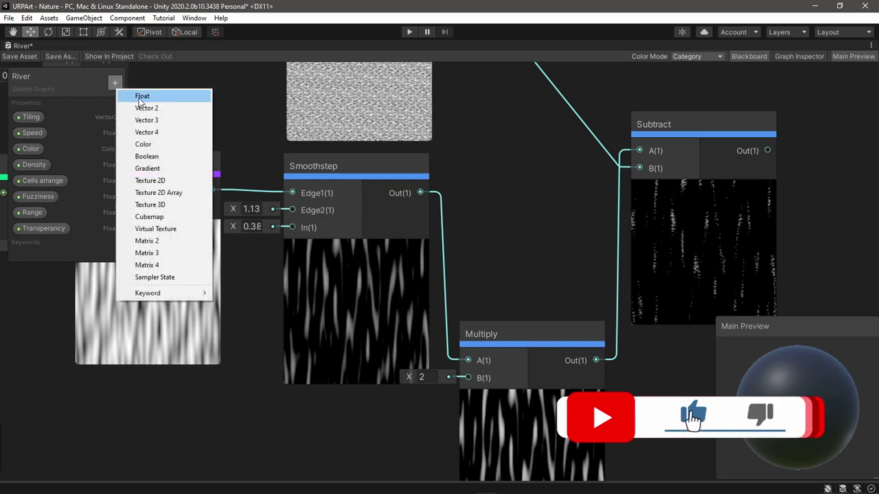
{"action": "left_click", "coordinate": [157, 74]}
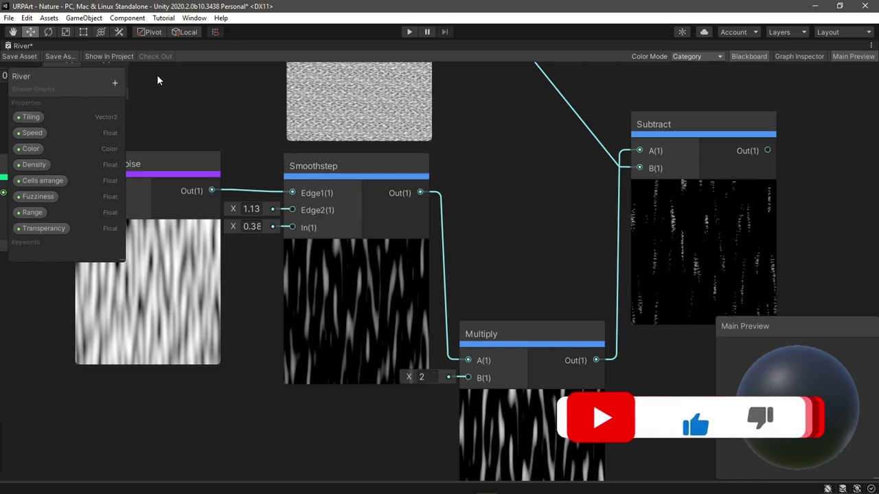
- Search the node library for "color" and add a basic Color input node to the graph
{"action": "key", "text": "space"}
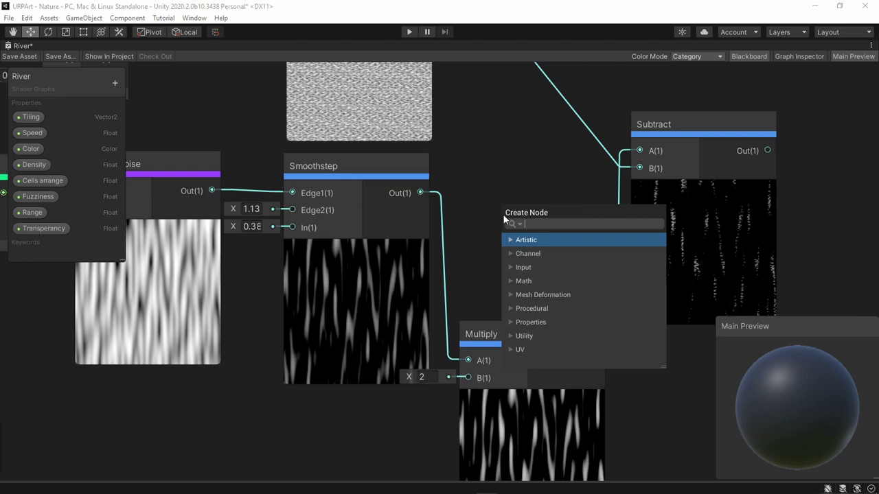
{"action": "type", "text": "color"}
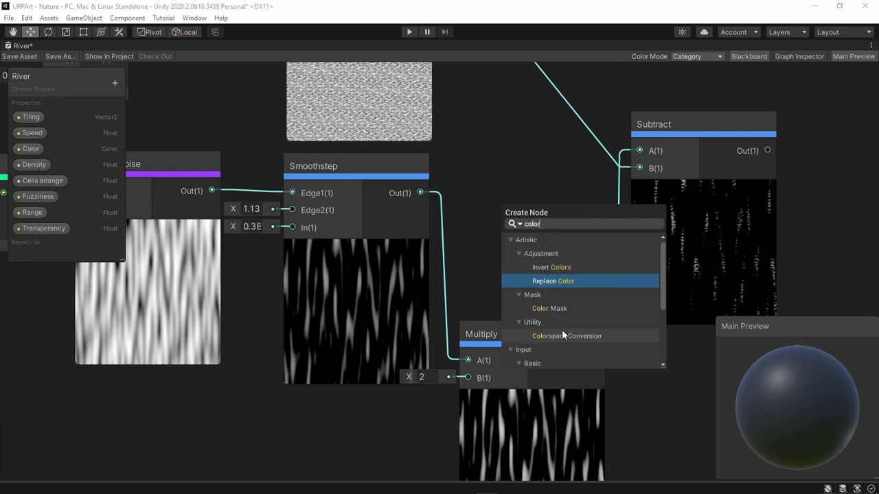
{"action": "scroll", "coordinate": [570, 323], "scroll_direction": "down", "scroll_amount": 2}
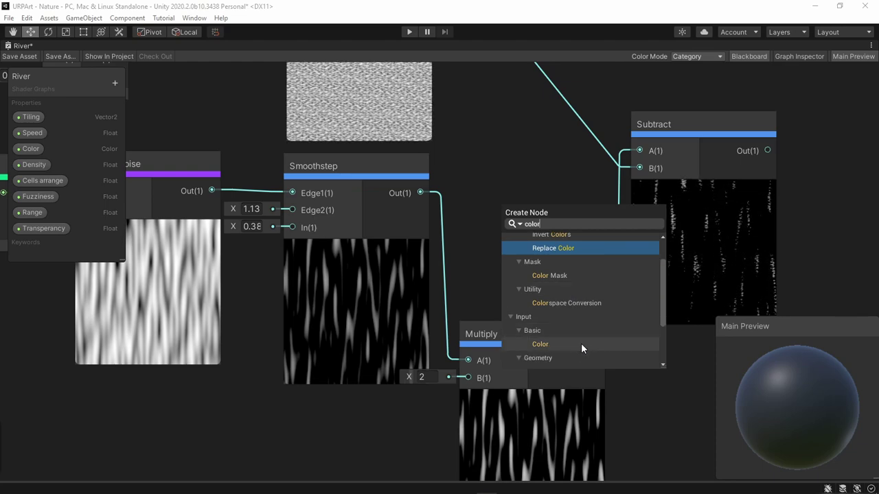
{"action": "left_click", "coordinate": [571, 343]}
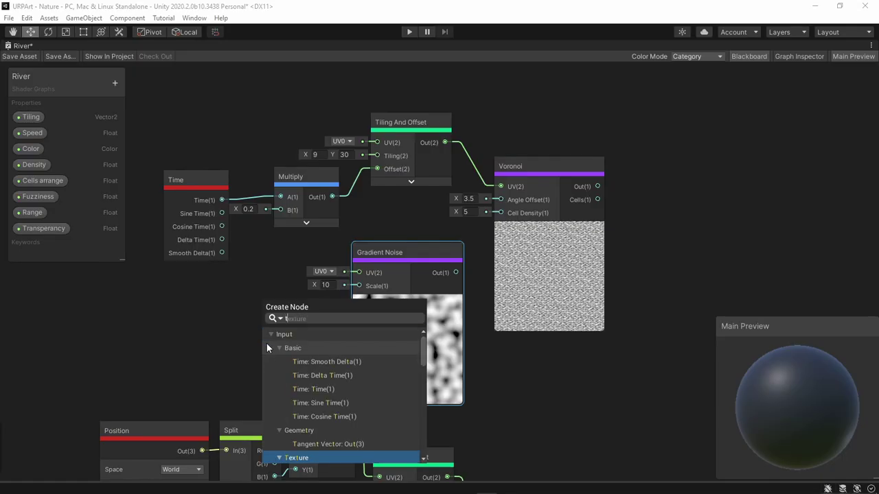
- Set the Tiling And Offset node feeding Gradient Noise to tiling X 2.5, Y 0.3 and offset X 0.6, Y 1.6
{"action": "left_click", "coordinate": [192, 316]}
{"action": "type", "text": "0.3"}
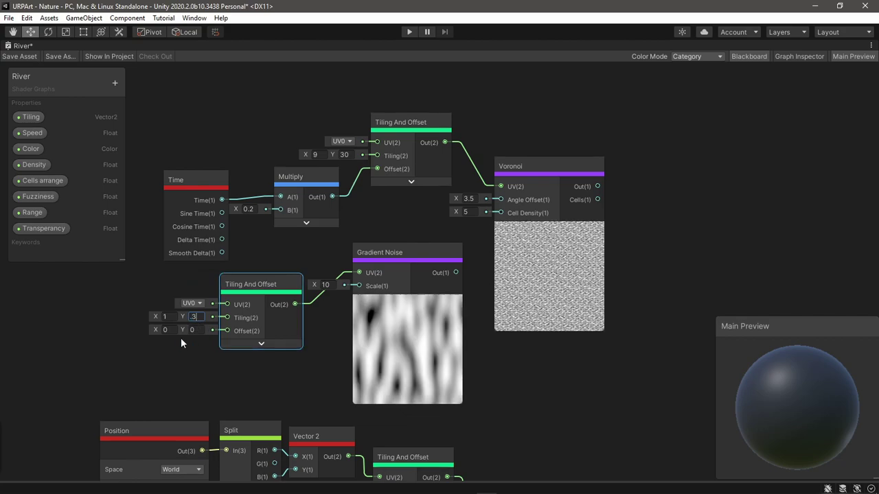
{"action": "left_click", "coordinate": [163, 317]}
{"action": "type", "text": "2.5"}
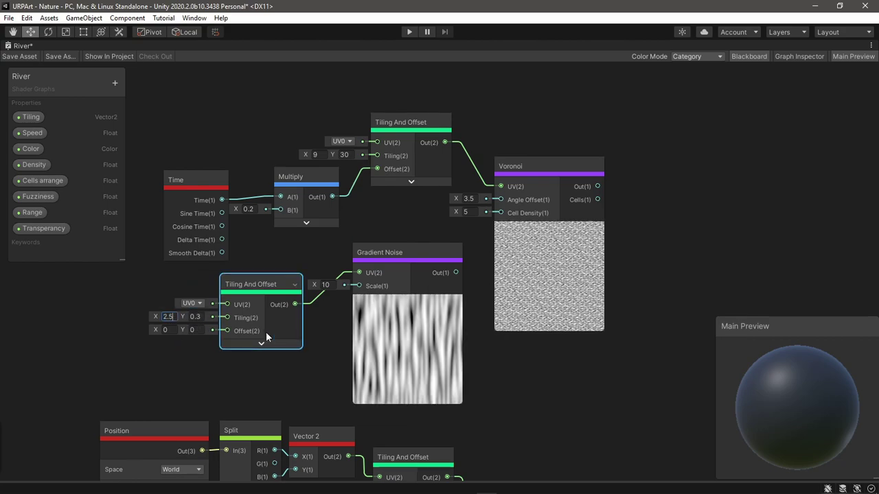
{"action": "left_click", "coordinate": [196, 330]}
{"action": "type", "text": "1.6"}
{"action": "left_click", "coordinate": [167, 330]}
{"action": "type", "text": "0.6"}
{"action": "left_click", "coordinate": [296, 378]}
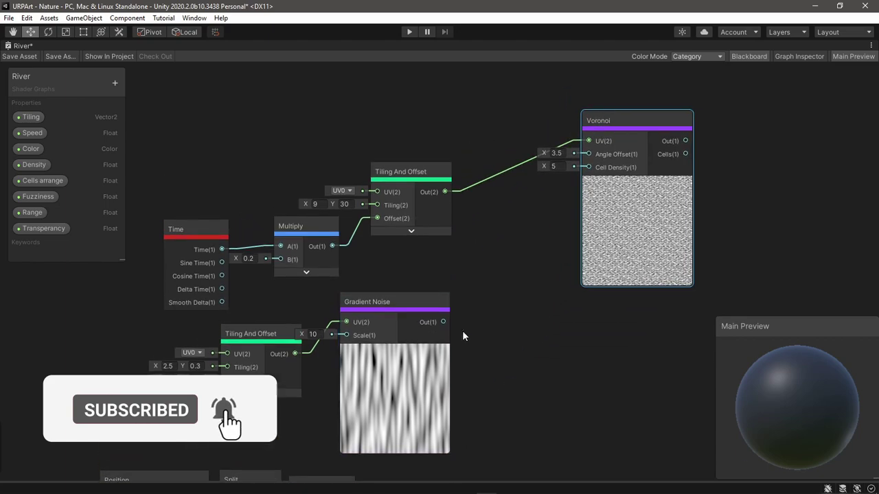
- Search the node library for a Smoothstep node to add beside the Gradient Noise node
{"action": "key", "text": "space"}
{"action": "type", "text": "smo"}
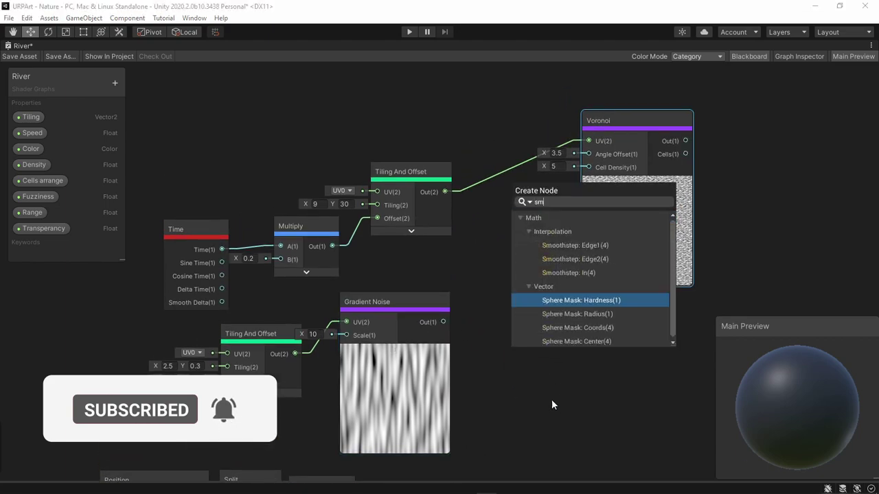